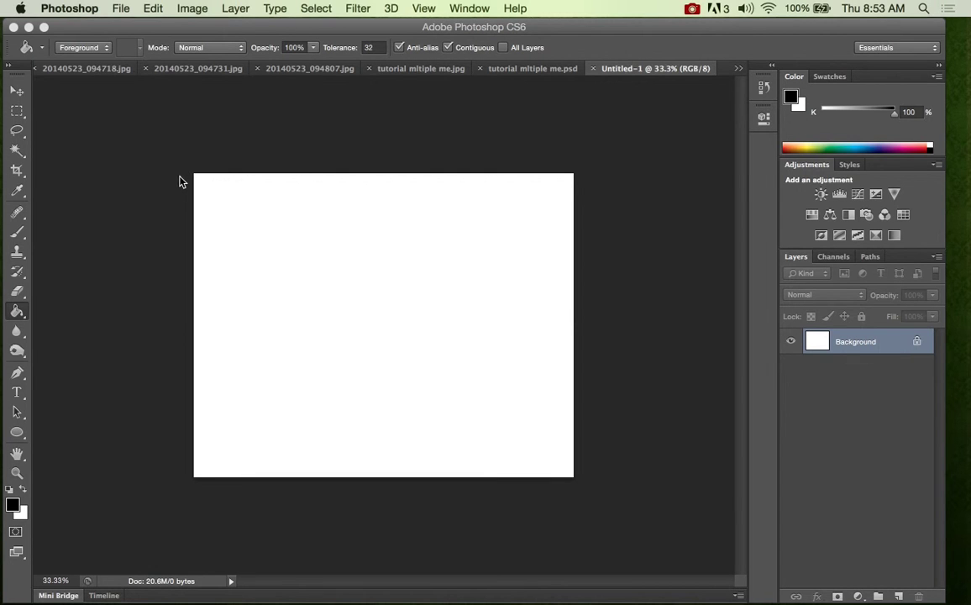
- Review the three bench photos and paste the first one into Untitled-1 as Layer 1
click(100, 75)
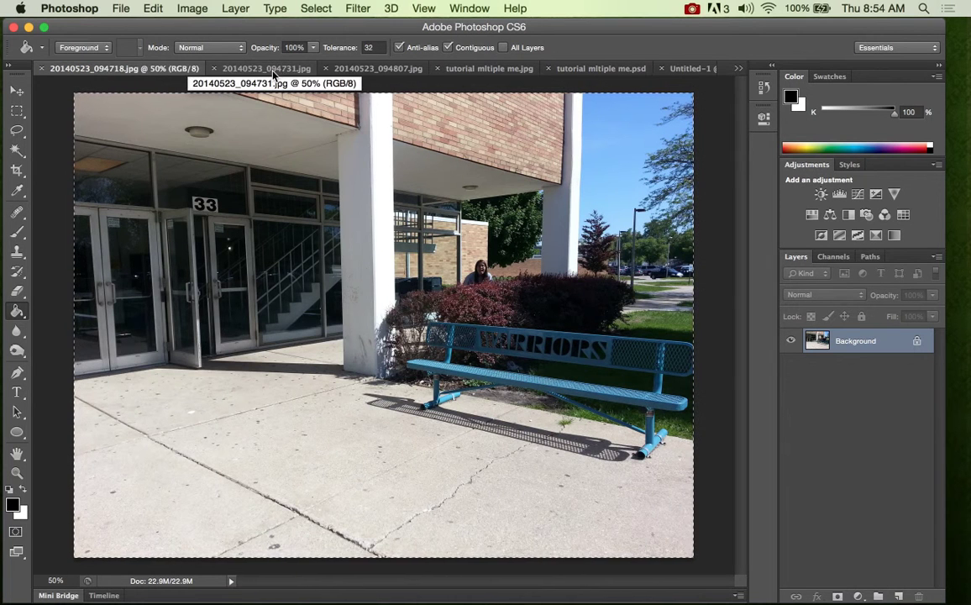
click(273, 74)
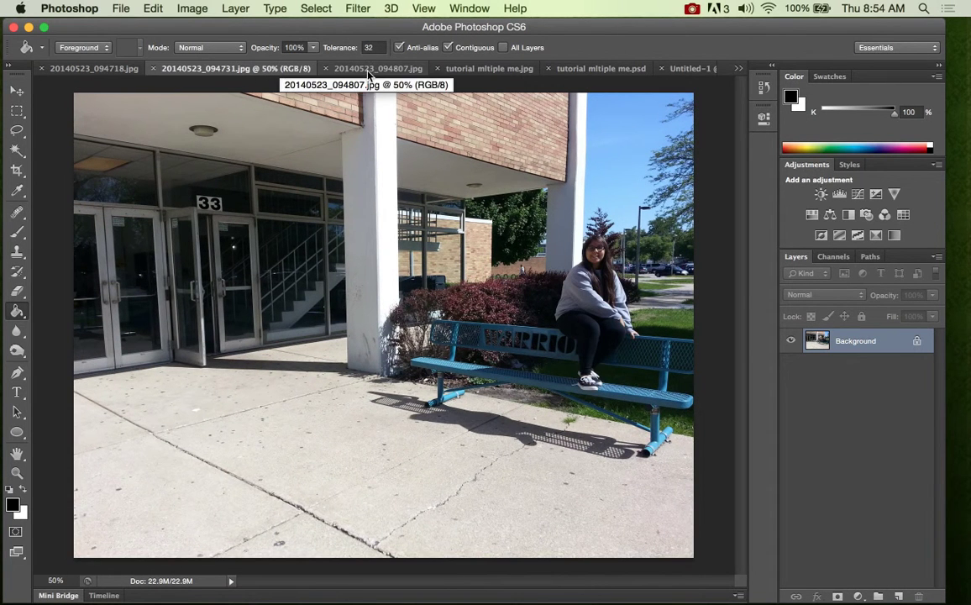
click(369, 74)
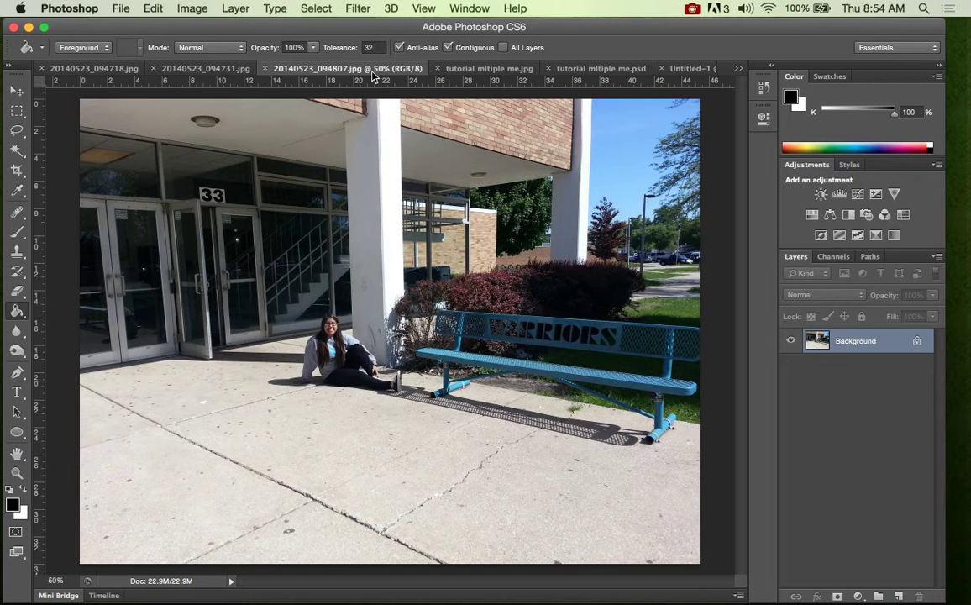
click(105, 74)
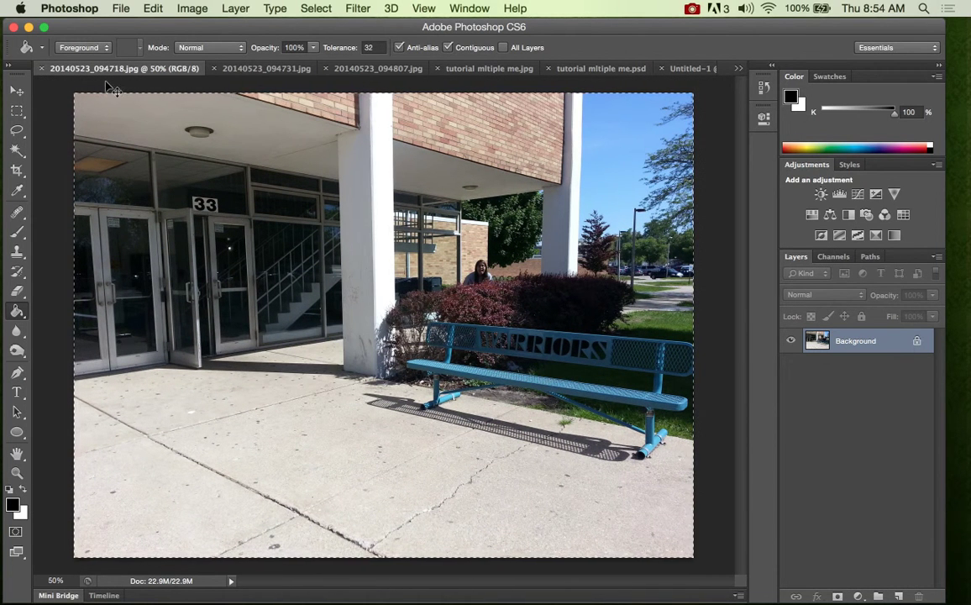
click(687, 70)
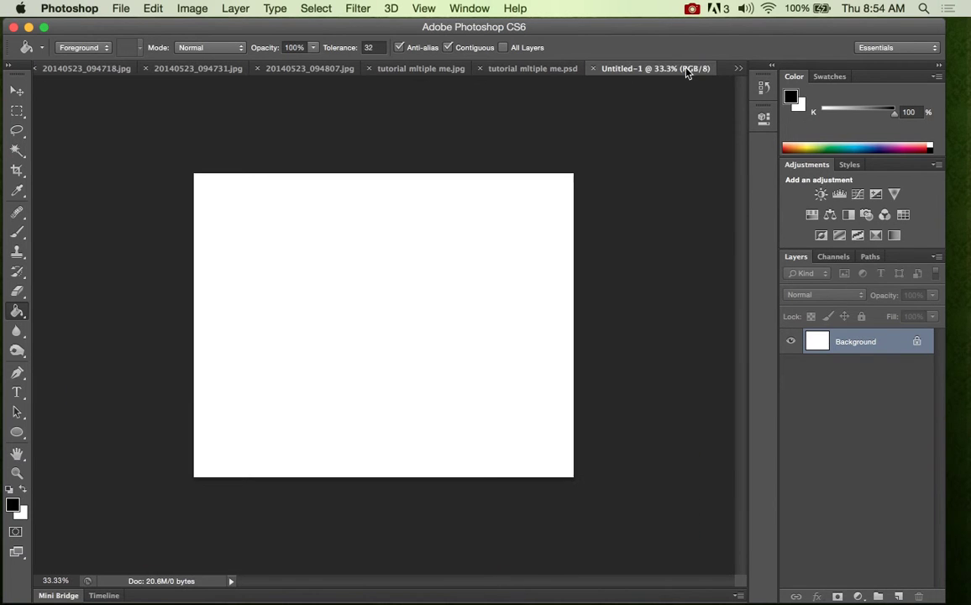
key(super+v)
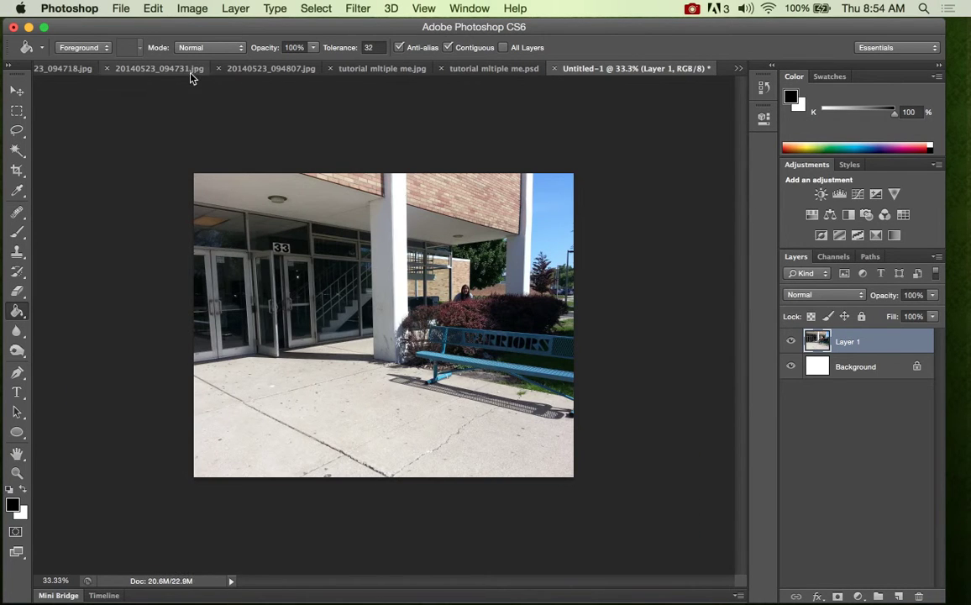
- Copy the whole girl-on-the-bench photo and paste it into Untitled-1 as Layer 2
click(154, 74)
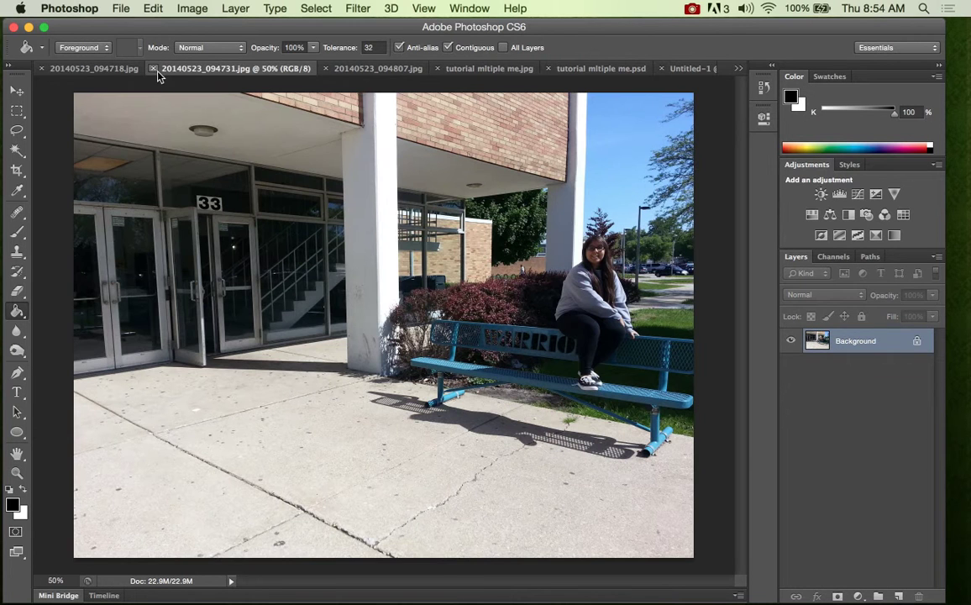
key(super+a)
key(super+c)
key(super+v)
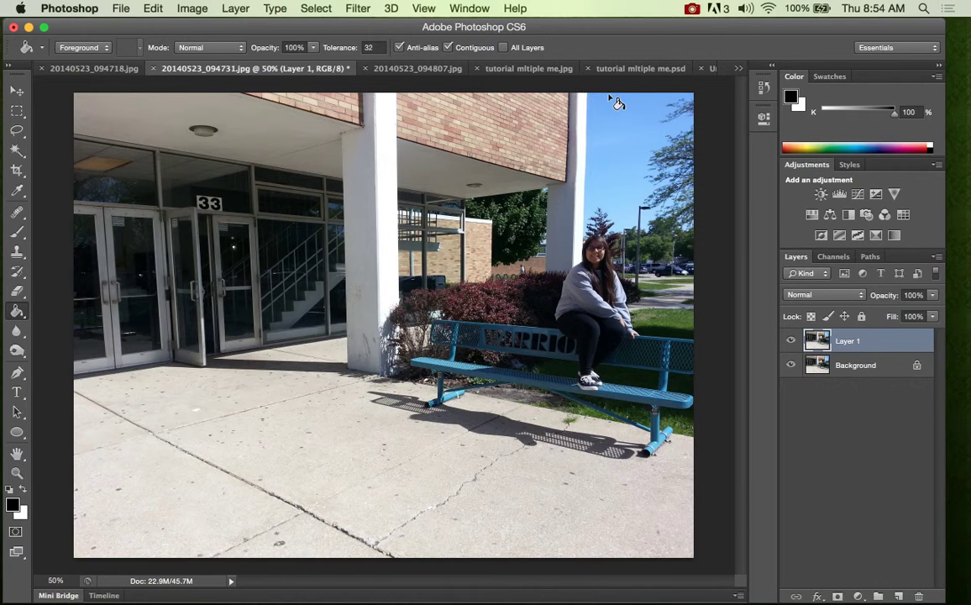
click(624, 73)
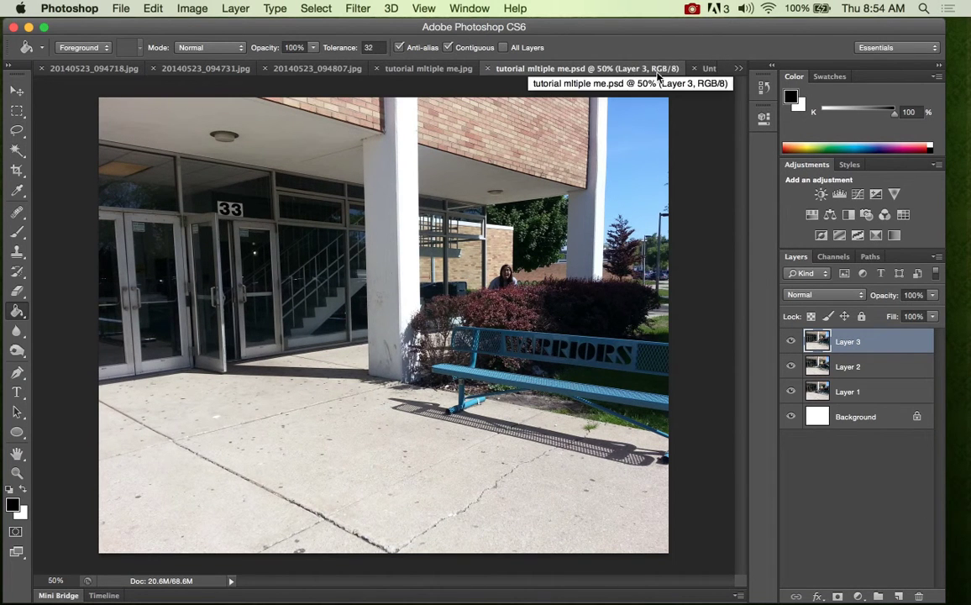
click(708, 70)
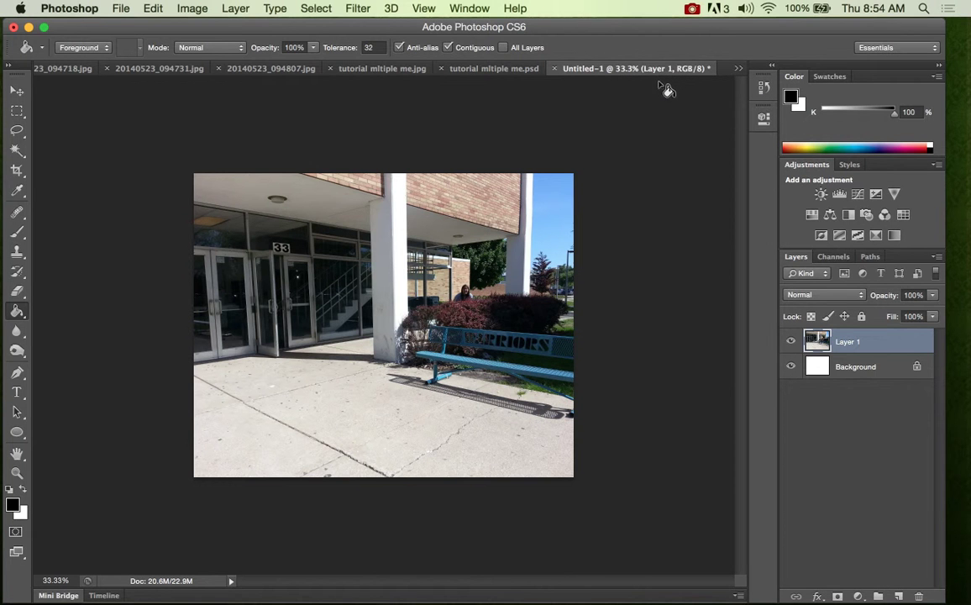
key(super+v)
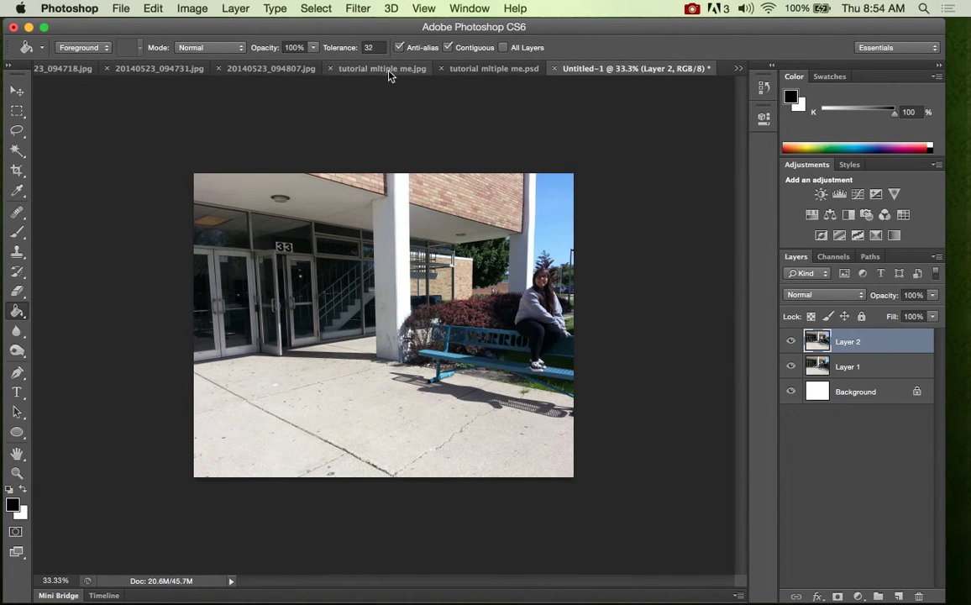
- Copy the whole girl-on-the-pavement photo and paste it into Untitled-1 as Layer 3
click(260, 70)
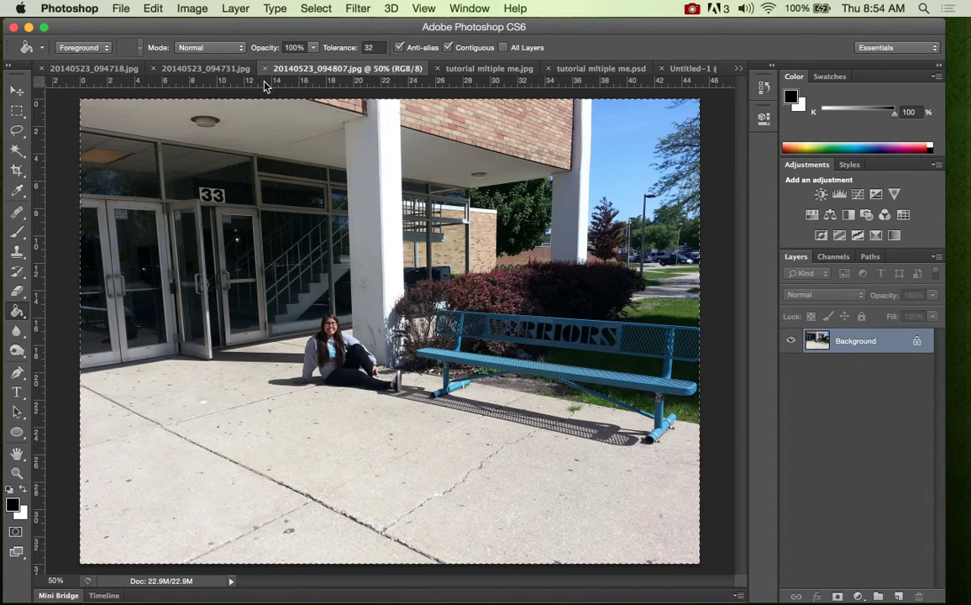
key(super+a)
key(super+c)
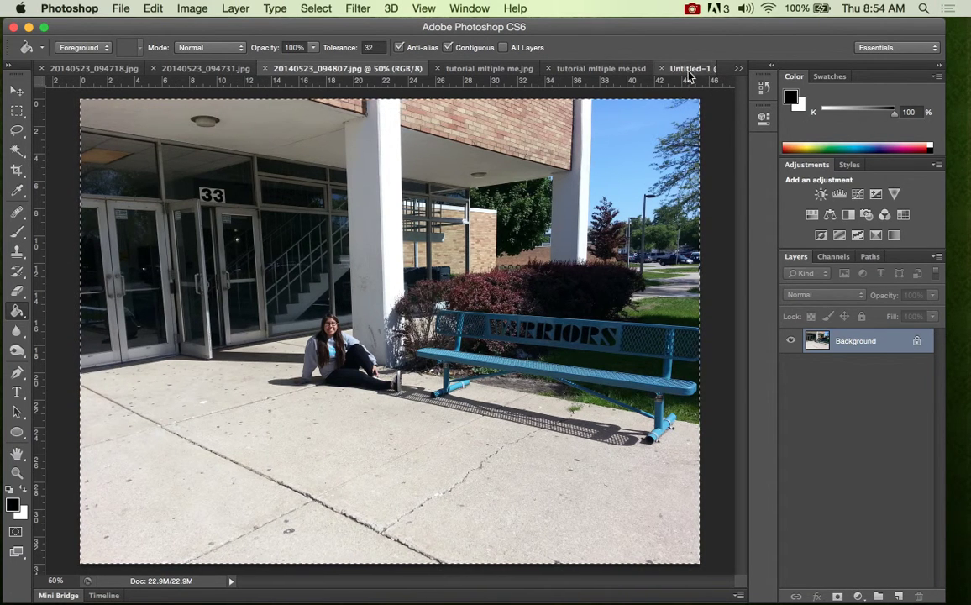
click(682, 69)
key(super+v)
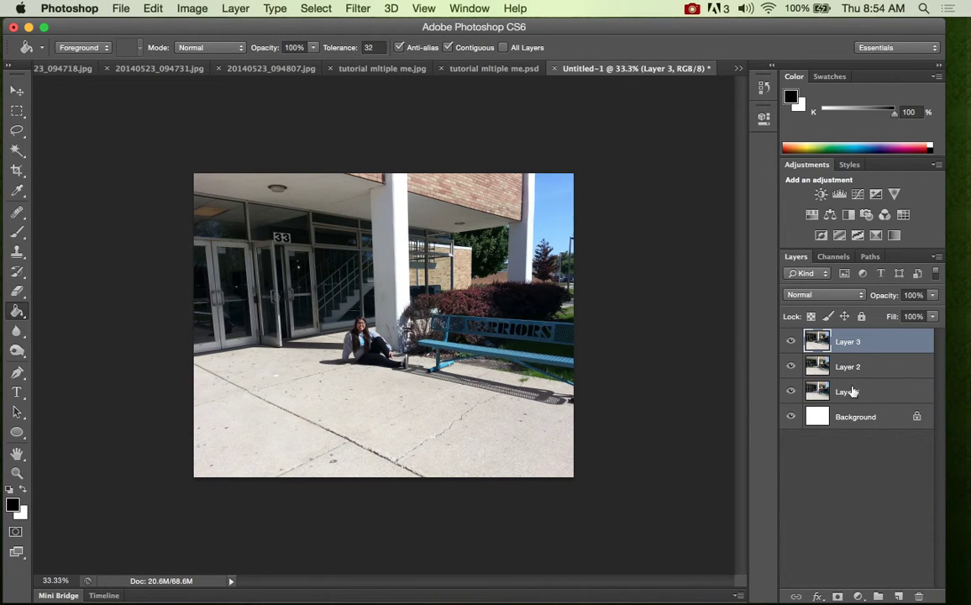
- Select all three photo layers and run Auto-Align Layers with Auto projection
click(155, 10)
mouse_move(244, 9)
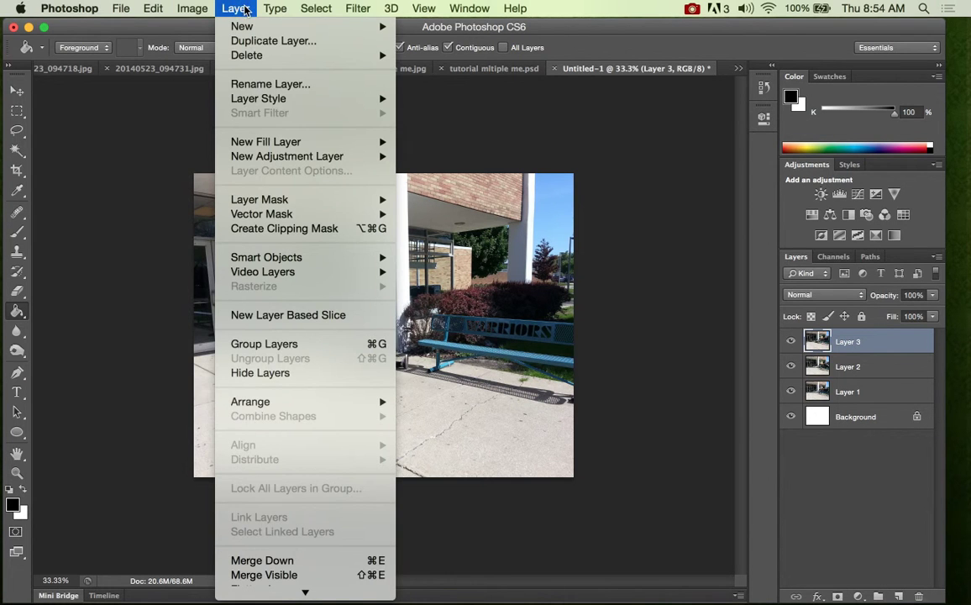
mouse_move(322, 9)
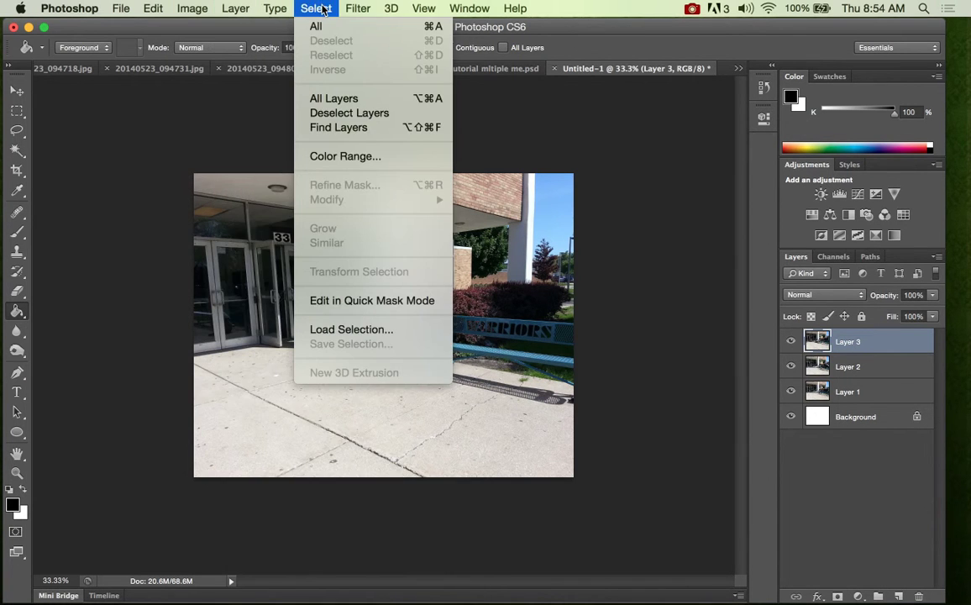
click(323, 98)
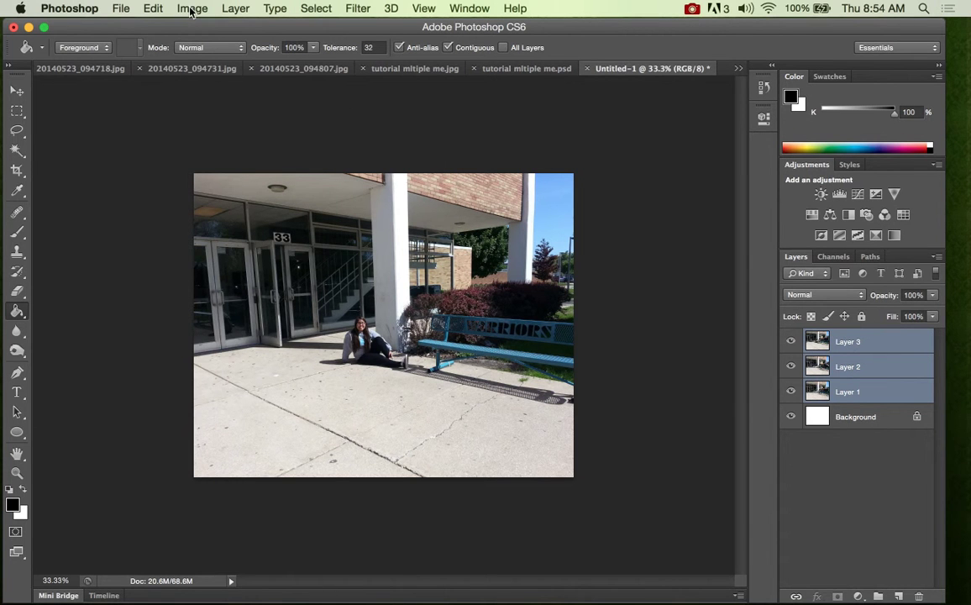
click(153, 8)
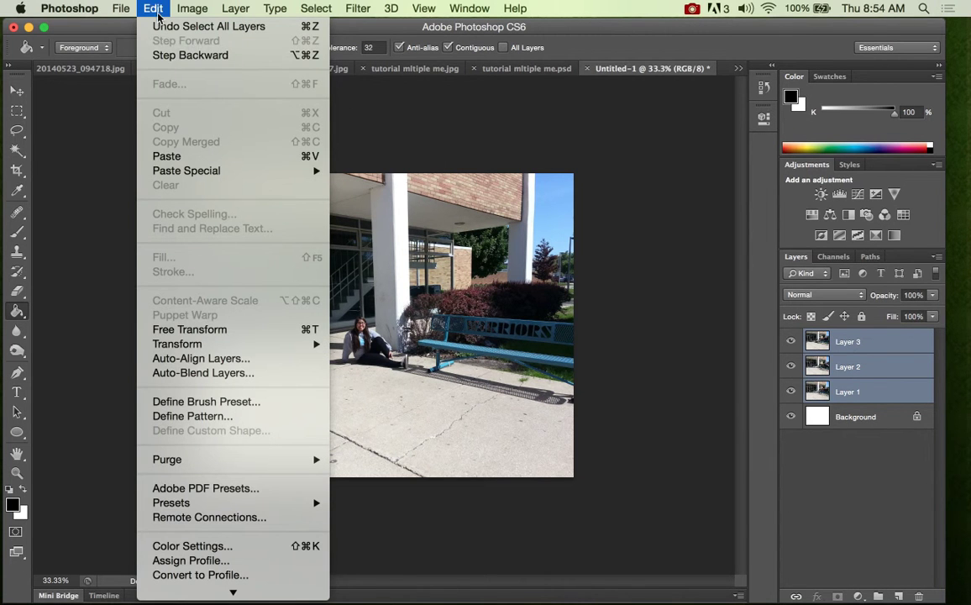
click(210, 358)
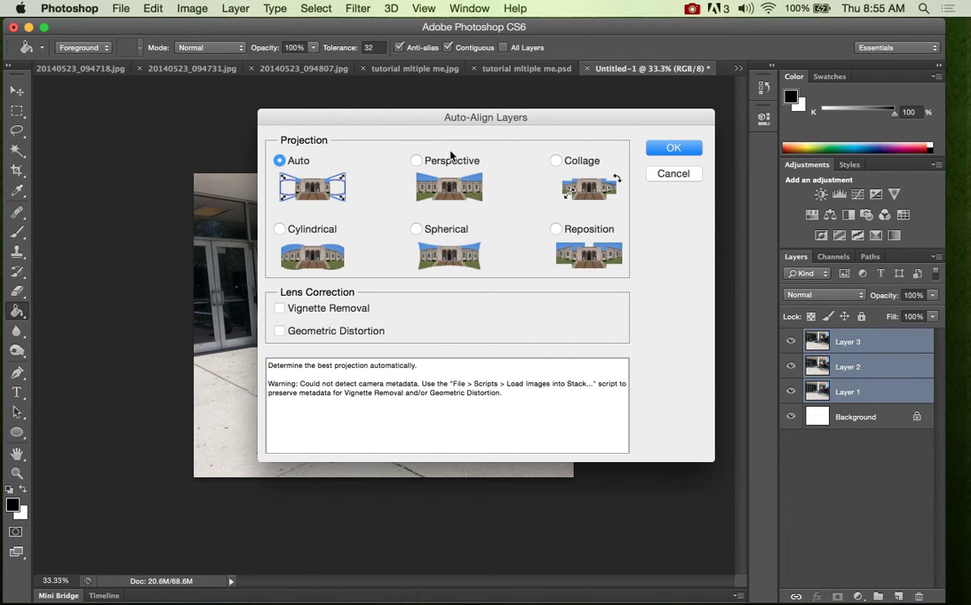
click(660, 151)
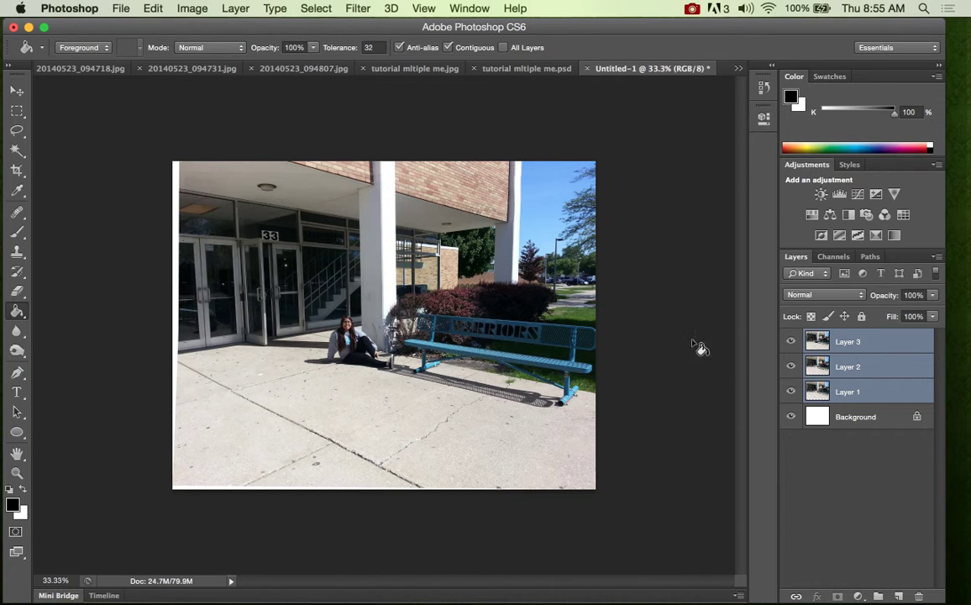
- Add layer masks to Layer 2 and Layer 3
click(816, 418)
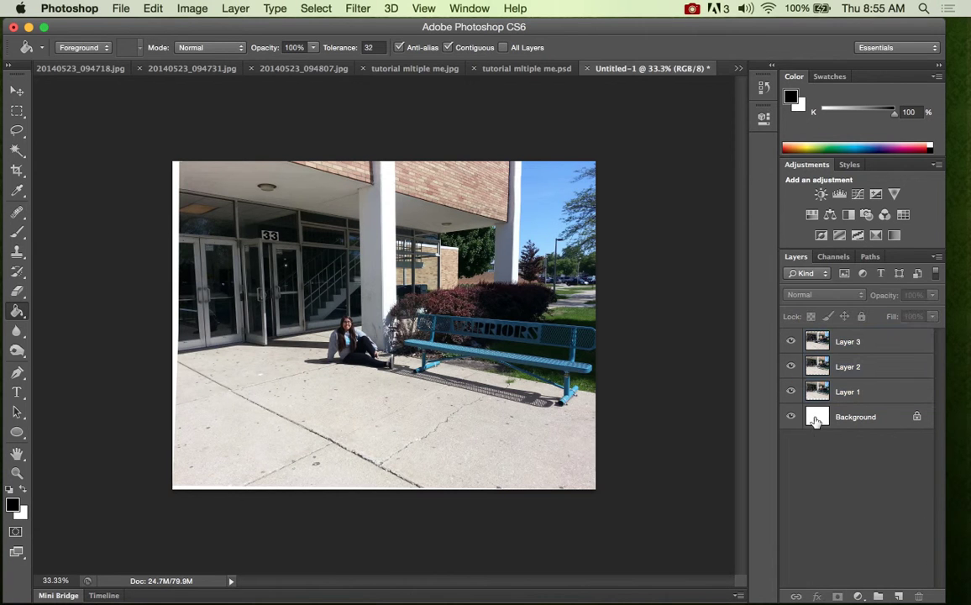
click(865, 368)
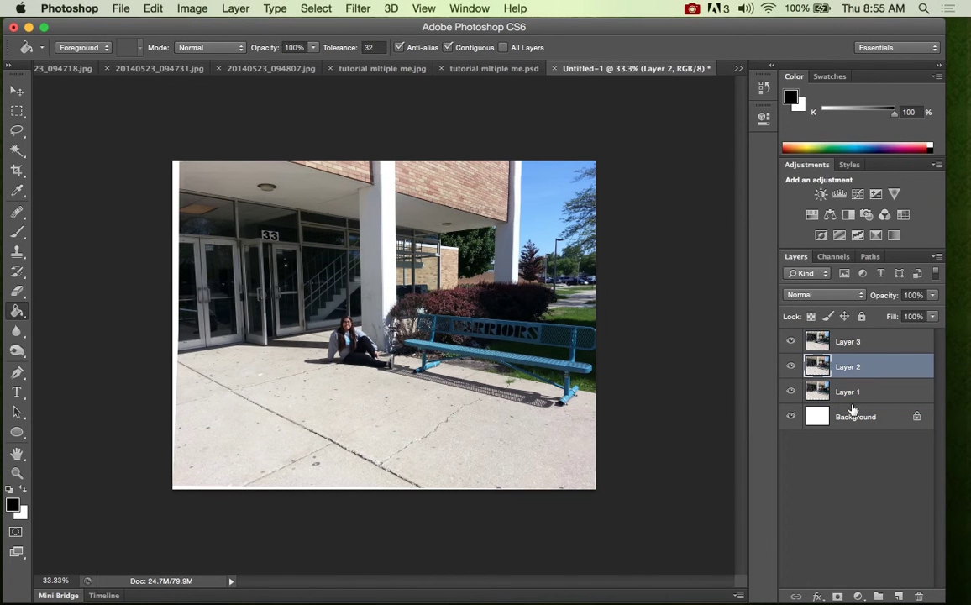
click(838, 596)
click(878, 346)
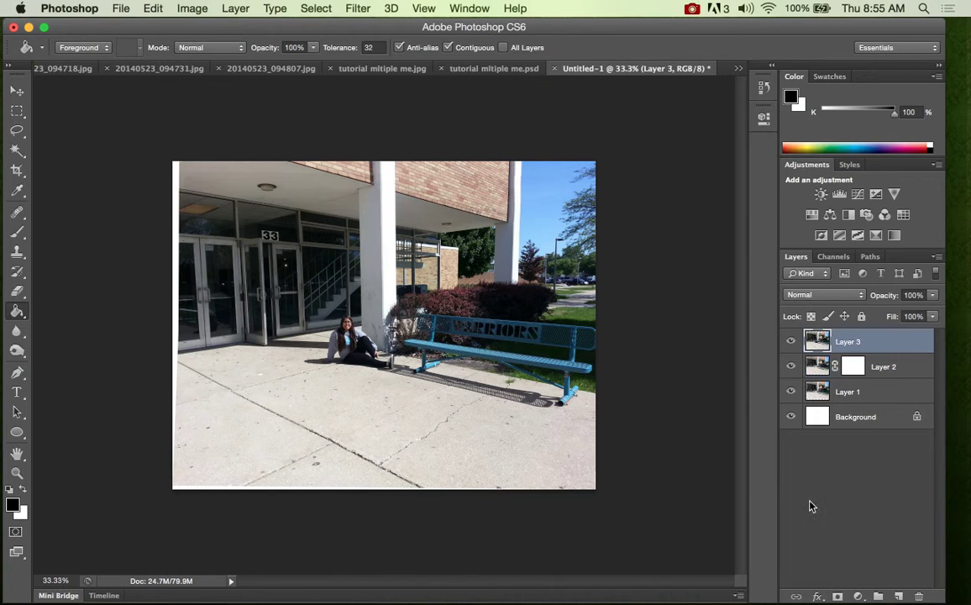
click(837, 595)
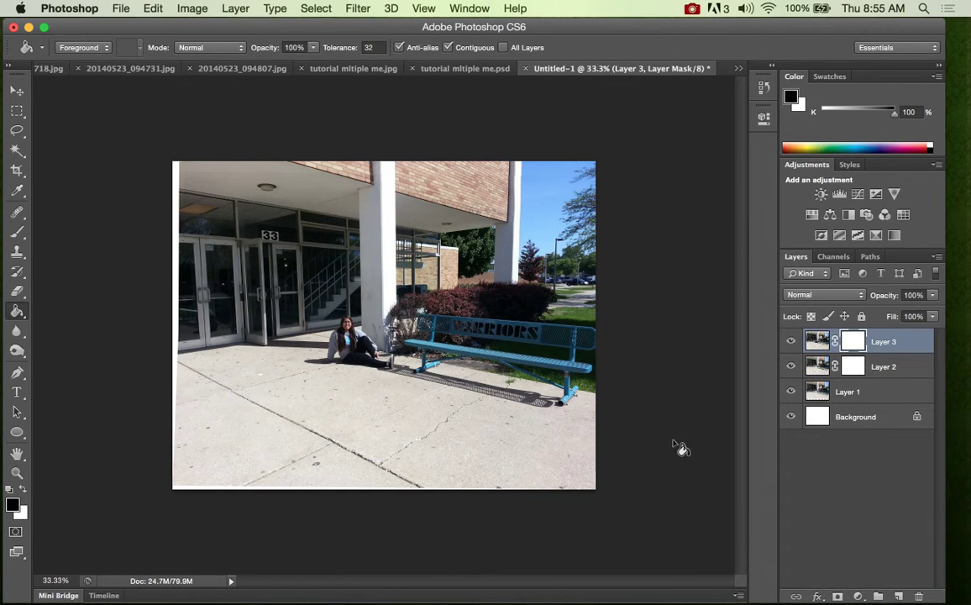
- Fill the Layer 3 and Layer 2 masks with black using the Paint Bucket
click(311, 290)
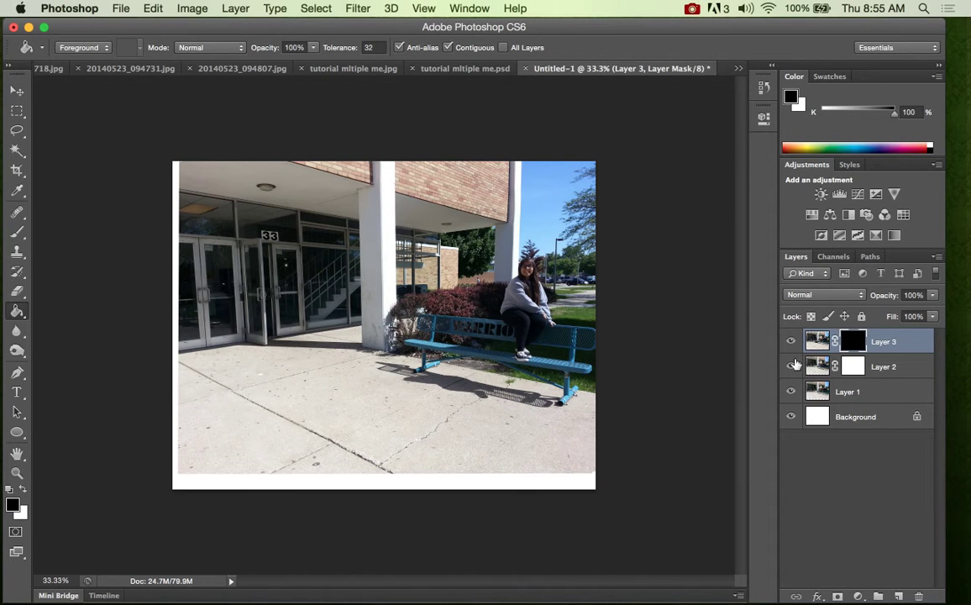
click(863, 370)
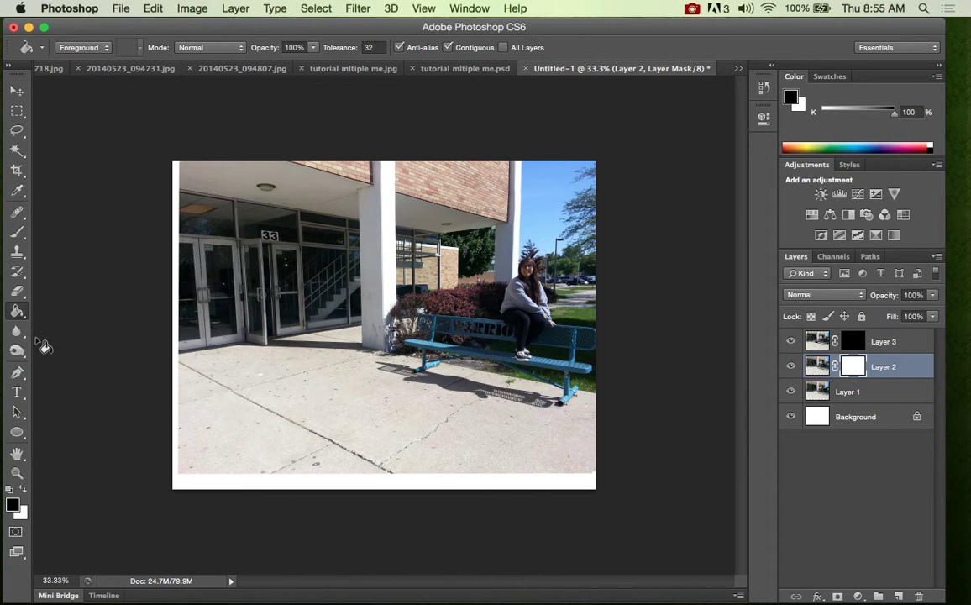
click(244, 269)
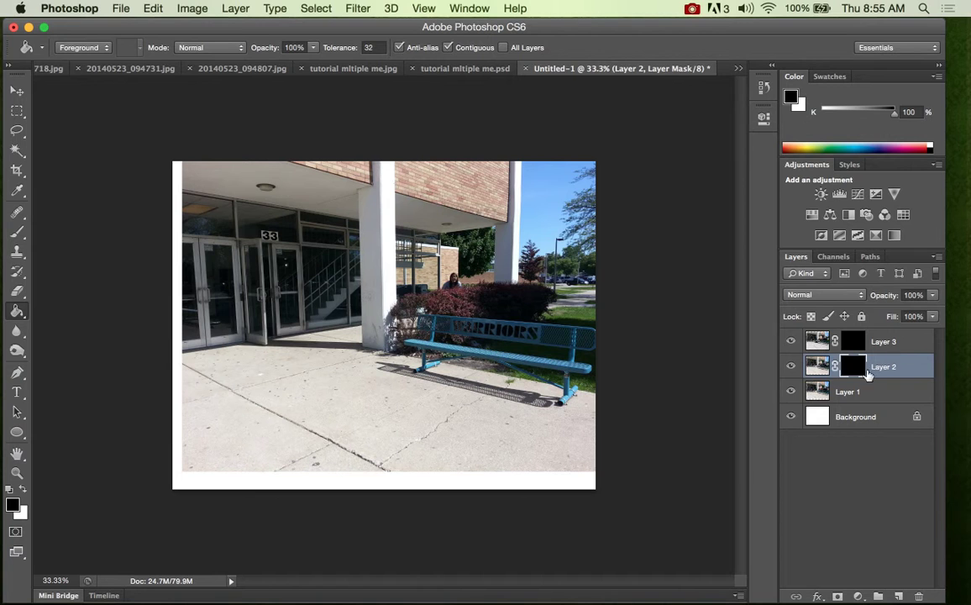
- Paint white with a size-175 brush on Layer 2's mask over the girl on the bench
click(17, 233)
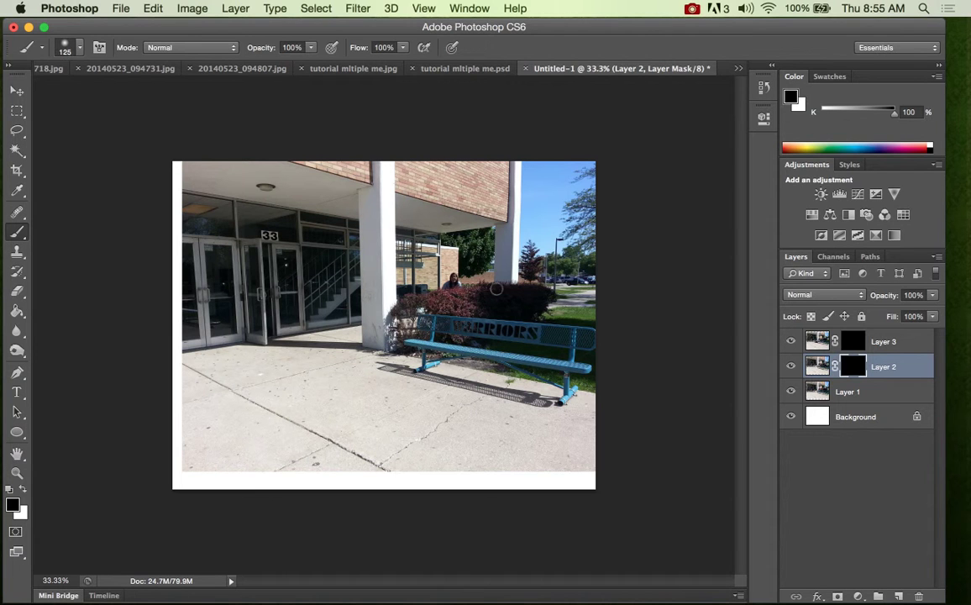
key(bracketright)
key(bracketright)
key(x)
mouse_move(533, 292)
mouse_down()
mouse_move(527, 277)
mouse_move(538, 298)
mouse_move(525, 286)
mouse_move(511, 326)
mouse_move(525, 349)
mouse_move(536, 322)
mouse_move(504, 271)
mouse_up()
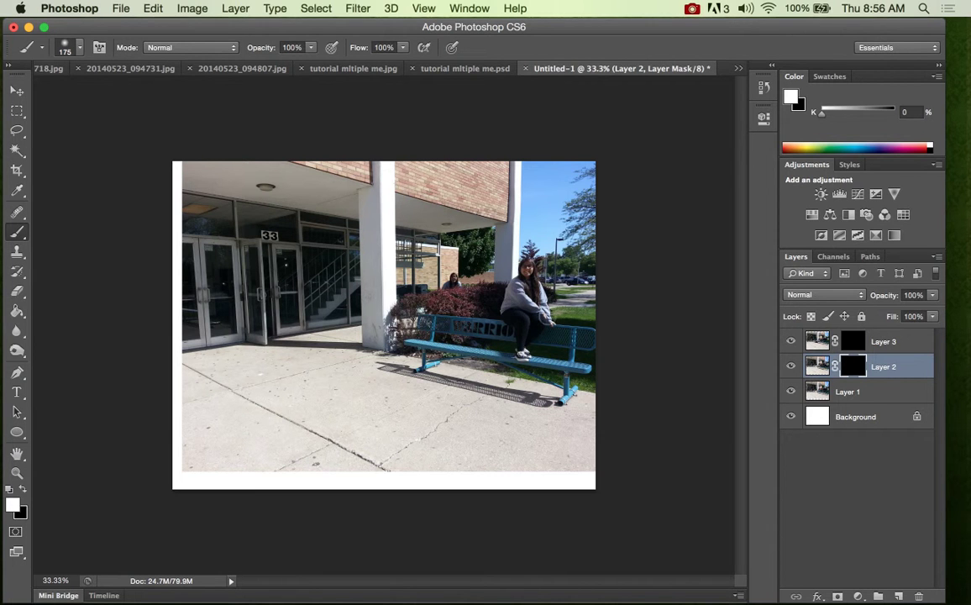
right_click(534, 322)
click(499, 363)
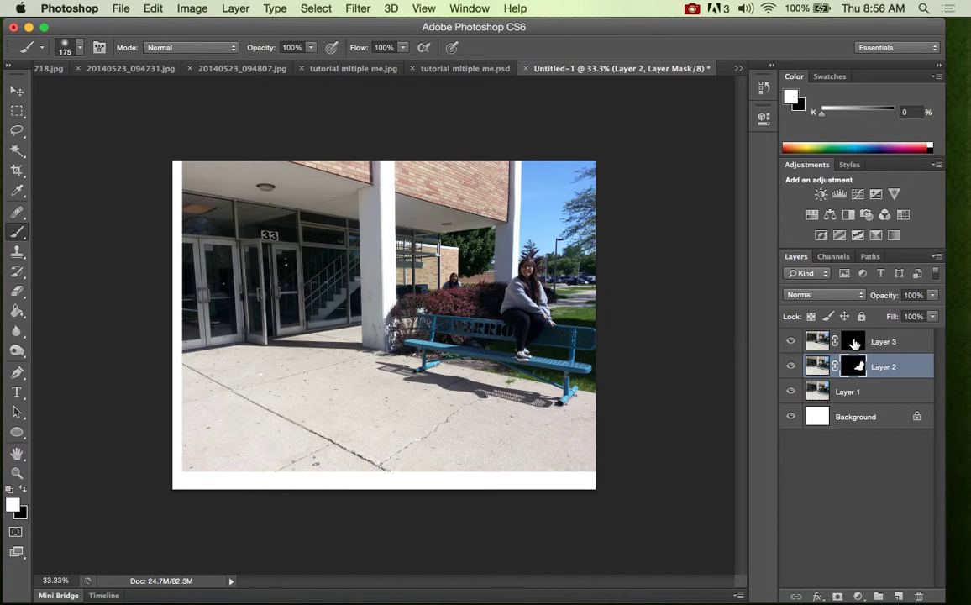
click(854, 341)
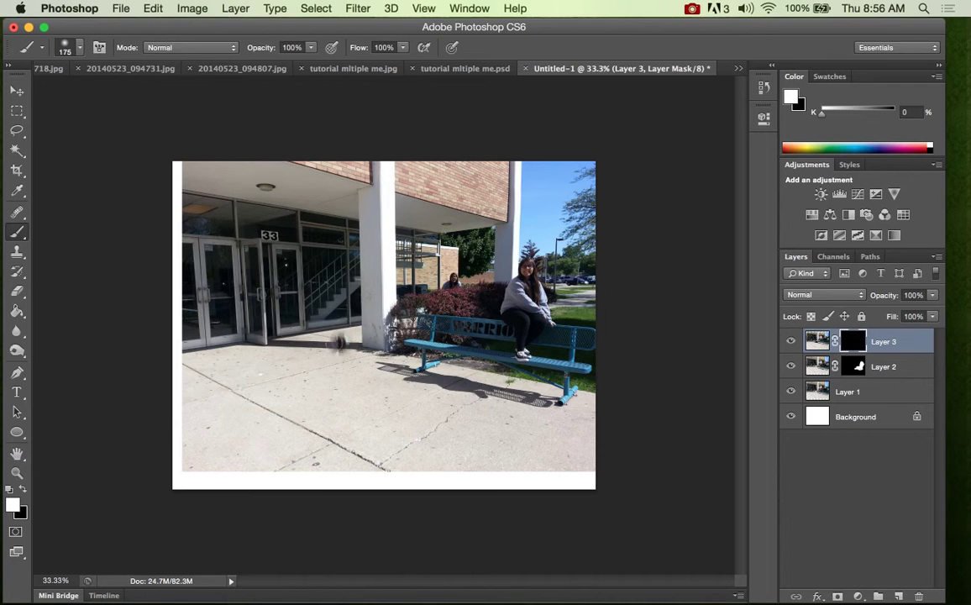
- Paint Layer 3's mask white over the girl seated near the doors
mouse_move(336, 340)
mouse_down()
mouse_move(350, 316)
mouse_move(348, 346)
mouse_move(335, 354)
mouse_move(374, 357)
mouse_up()
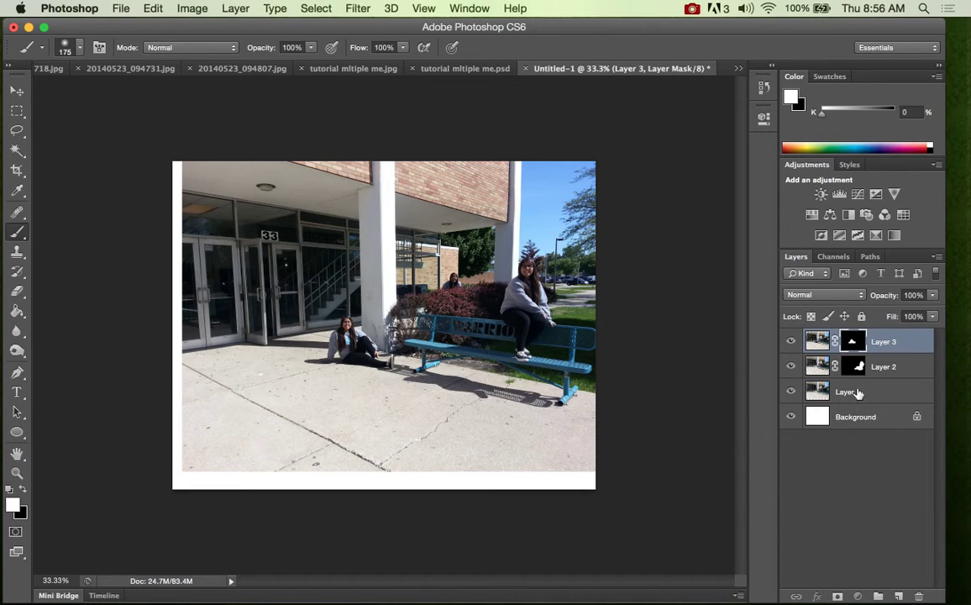
click(849, 391)
- Select all layers and merge them with Cmd+E into one Layer 3
click(324, 11)
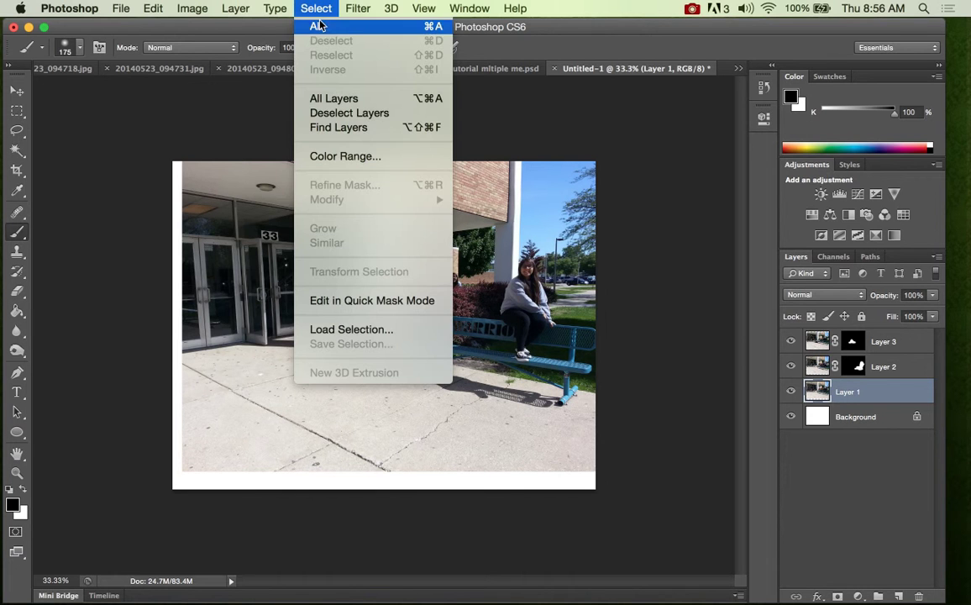
click(336, 97)
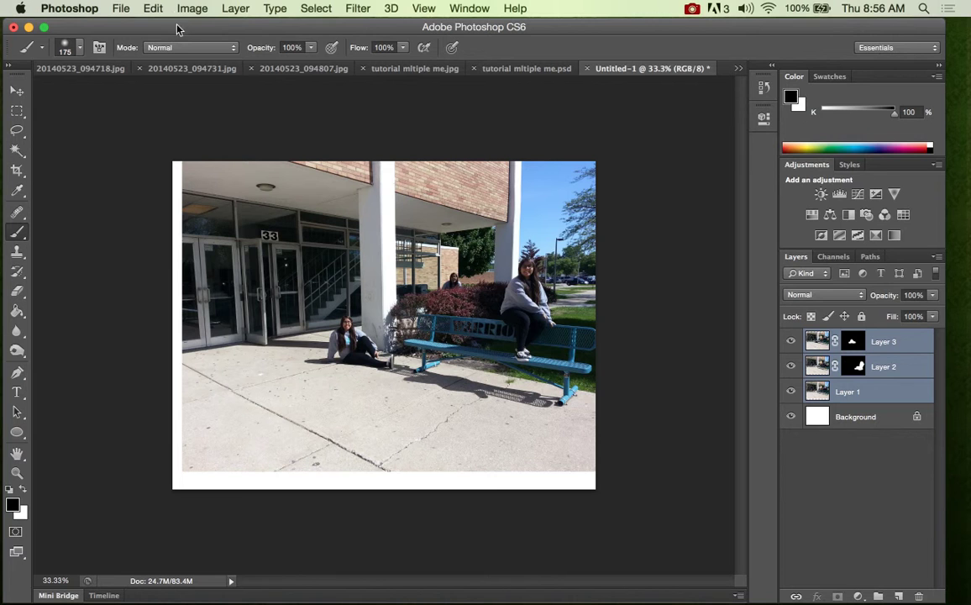
key(super+e)
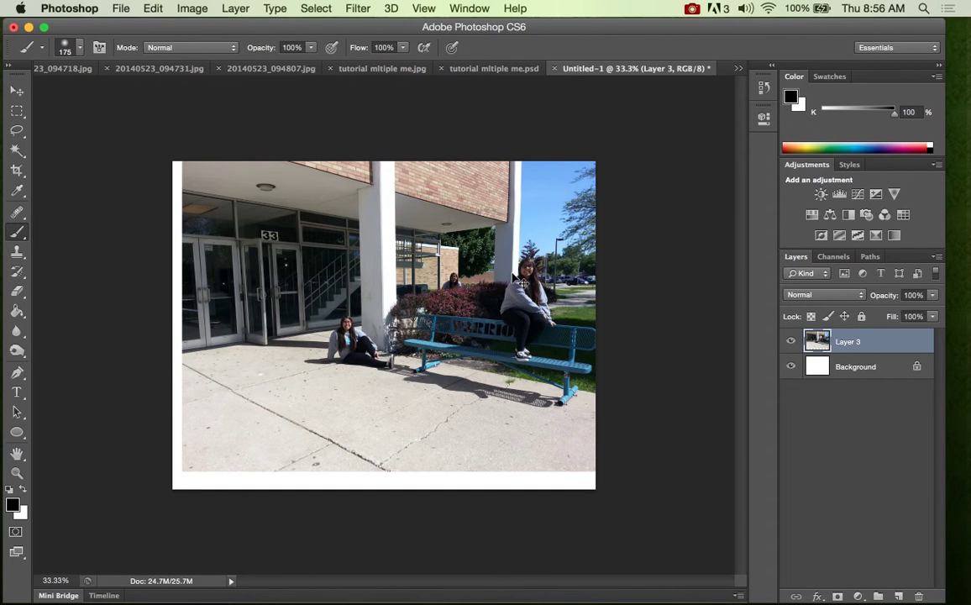
key(super+t)
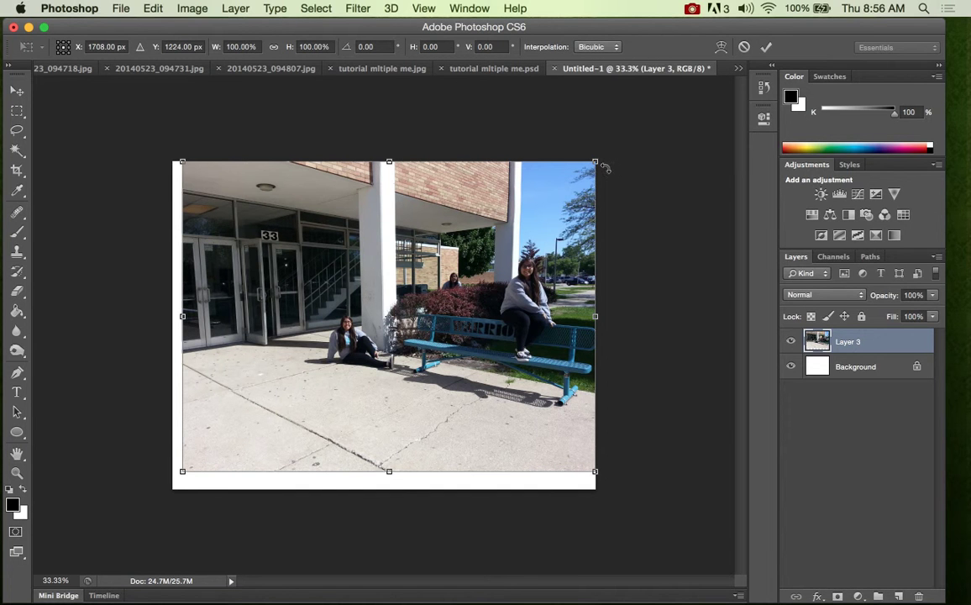
- Scale the merged photo to about 108% and shift it left and down to cover the canvas
drag(596, 162, 620, 147)
mouse_move(565, 198)
mouse_down()
mouse_move(540, 214)
mouse_move(547, 207)
mouse_up()
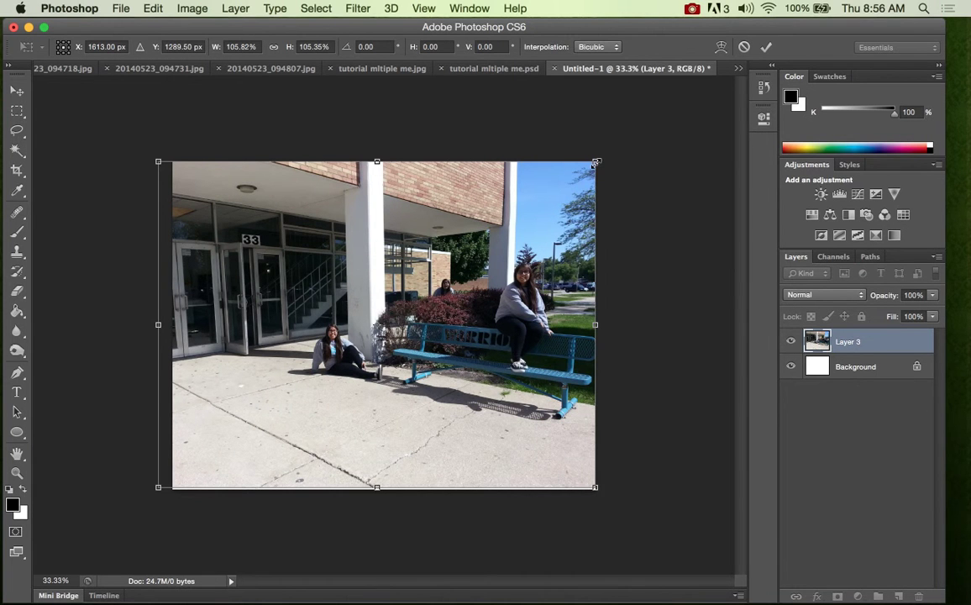
drag(600, 157, 603, 154)
drag(558, 204, 556, 212)
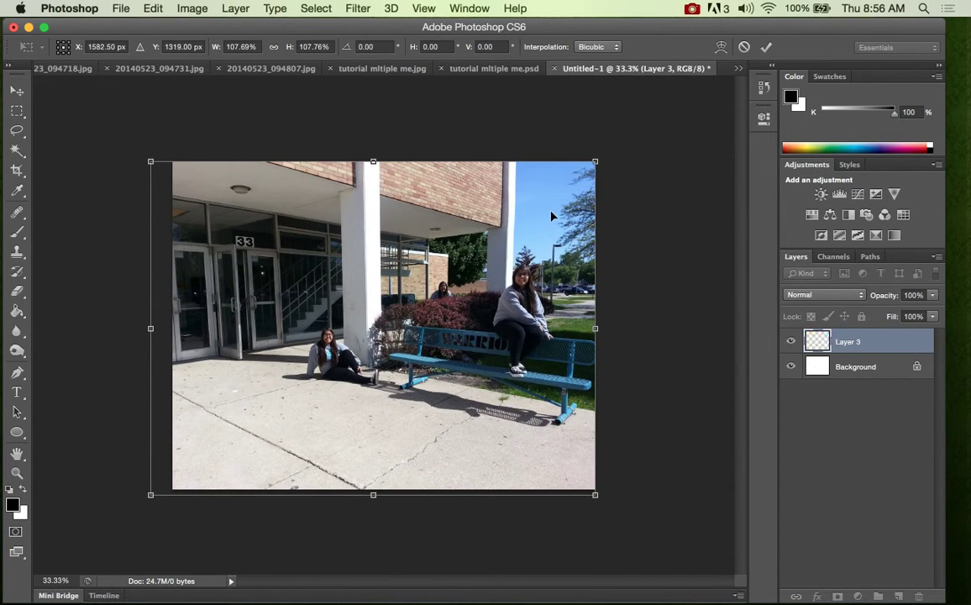
key(Return)
- Switch back to the Brush tool and browse the Edit and Image menus without choosing anything
key(b)
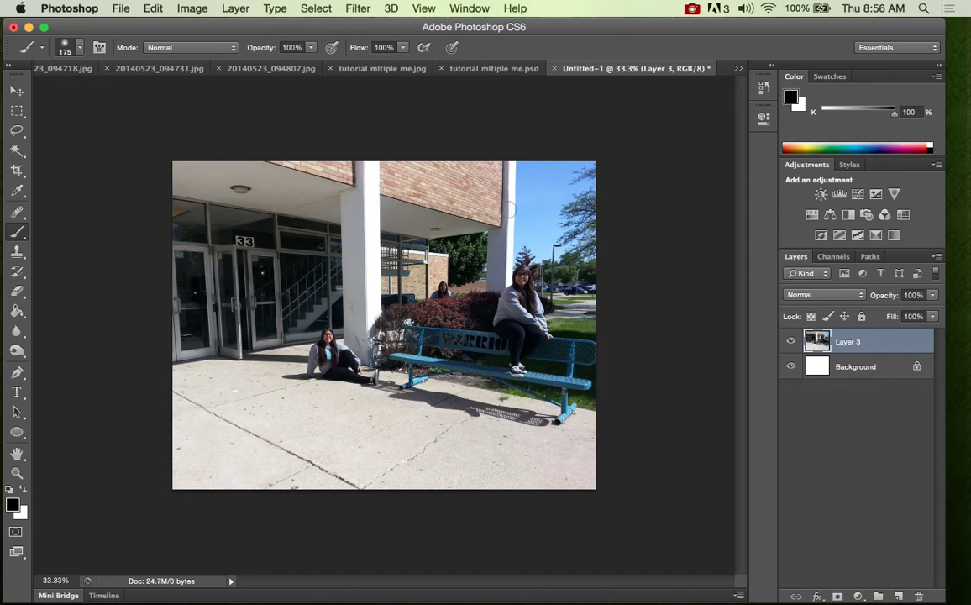
click(158, 12)
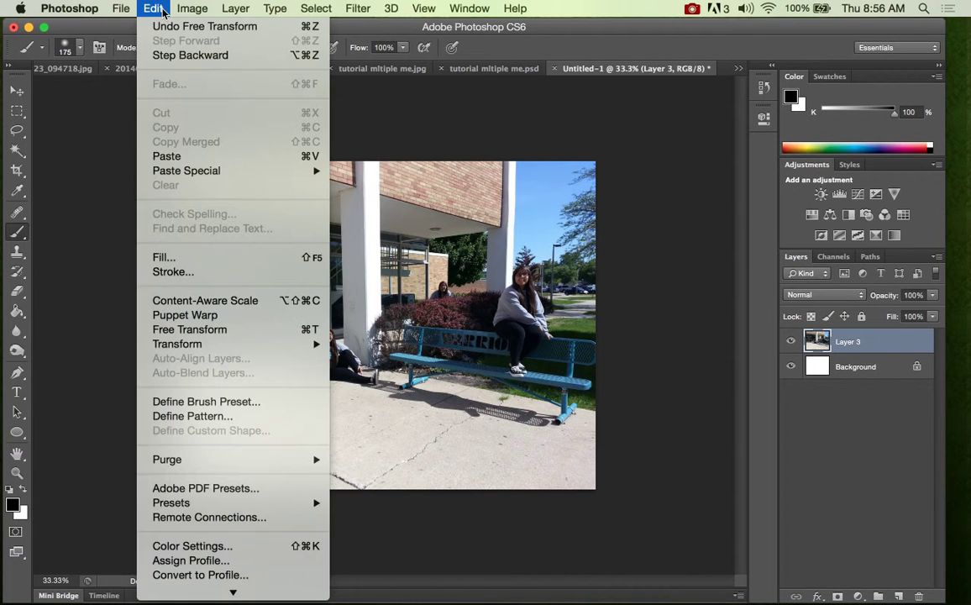
mouse_move(182, 11)
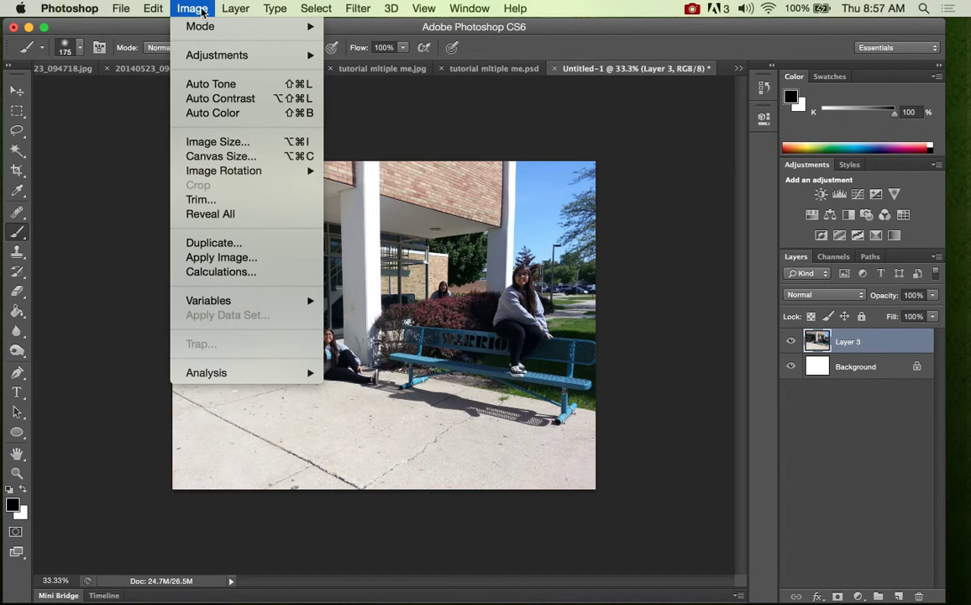
click(201, 11)
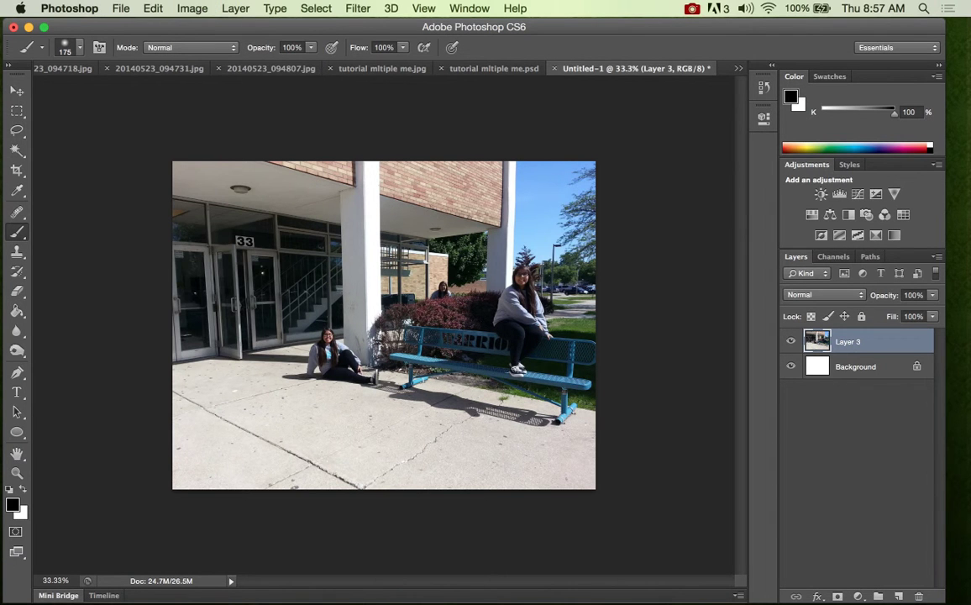